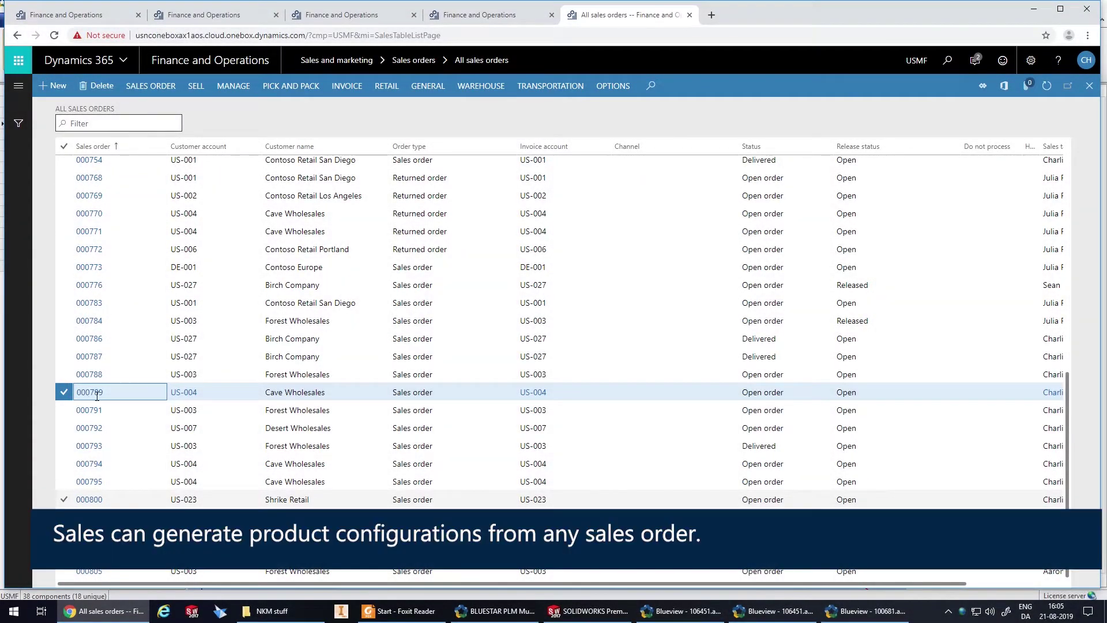
Open Cave Wholesales sales order 000789 from the All sales orders list
left_click(96, 394)
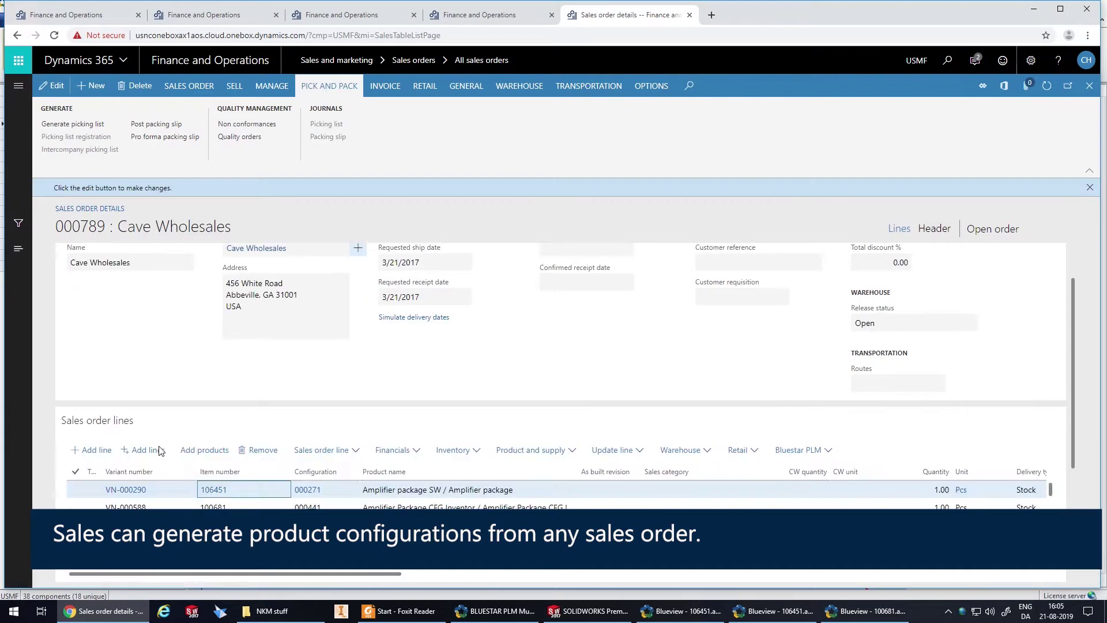
scroll(158, 451, "down", 2)
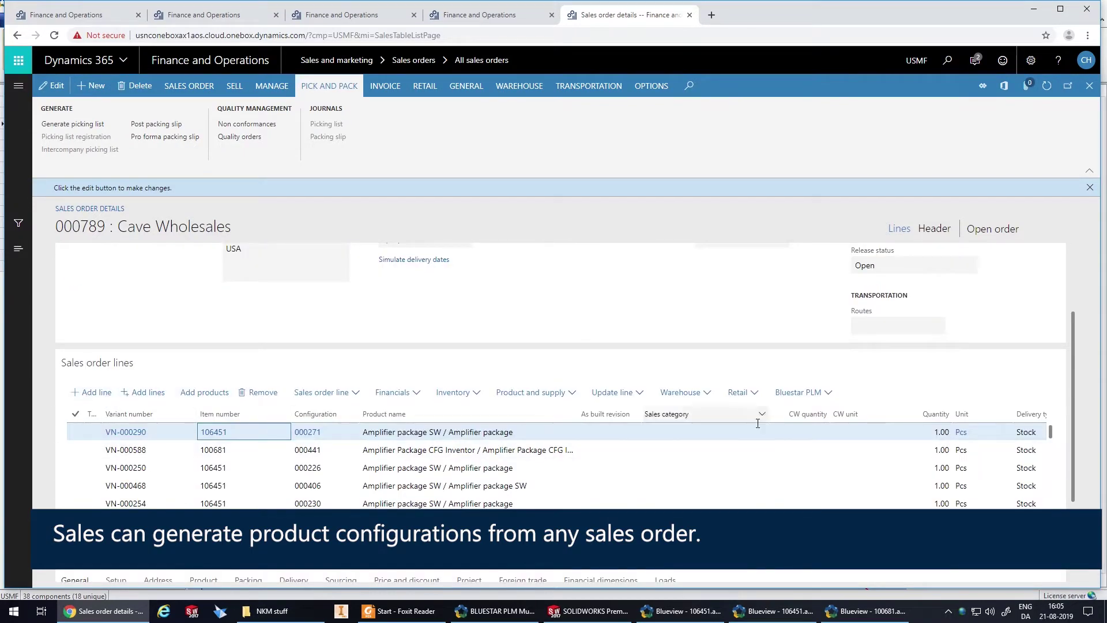
Select the Amplifier package SW line and bring up its Bluestar PLM actions
left_click(788, 432)
left_click(825, 394)
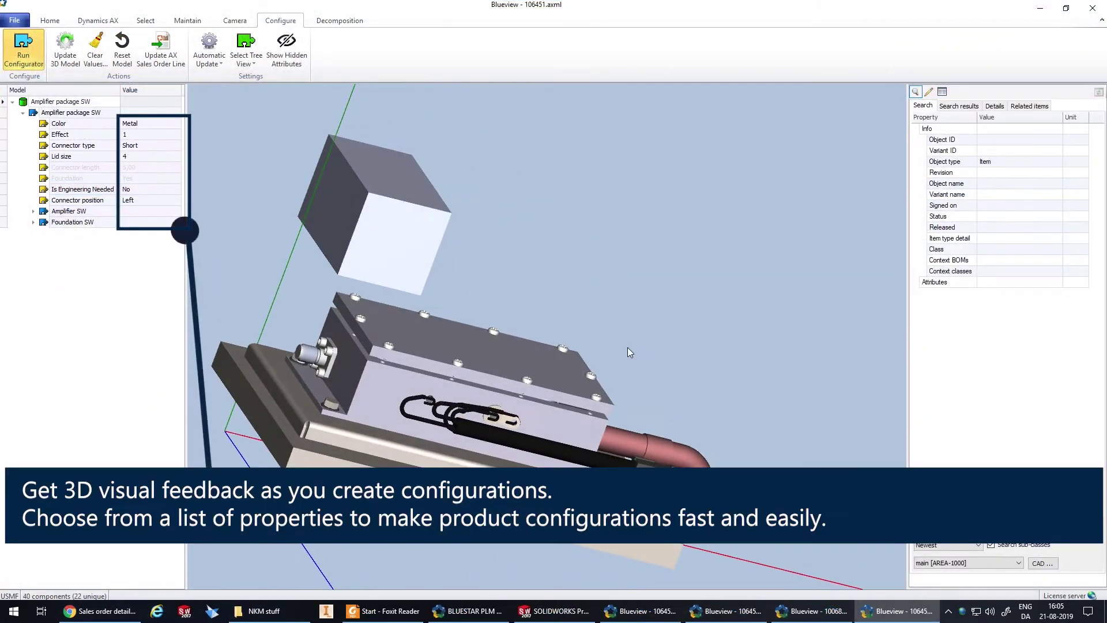
Set the amplifier's Color to Yellow and Connector type to Long
left_click(176, 123)
left_click(150, 153)
left_click(153, 147)
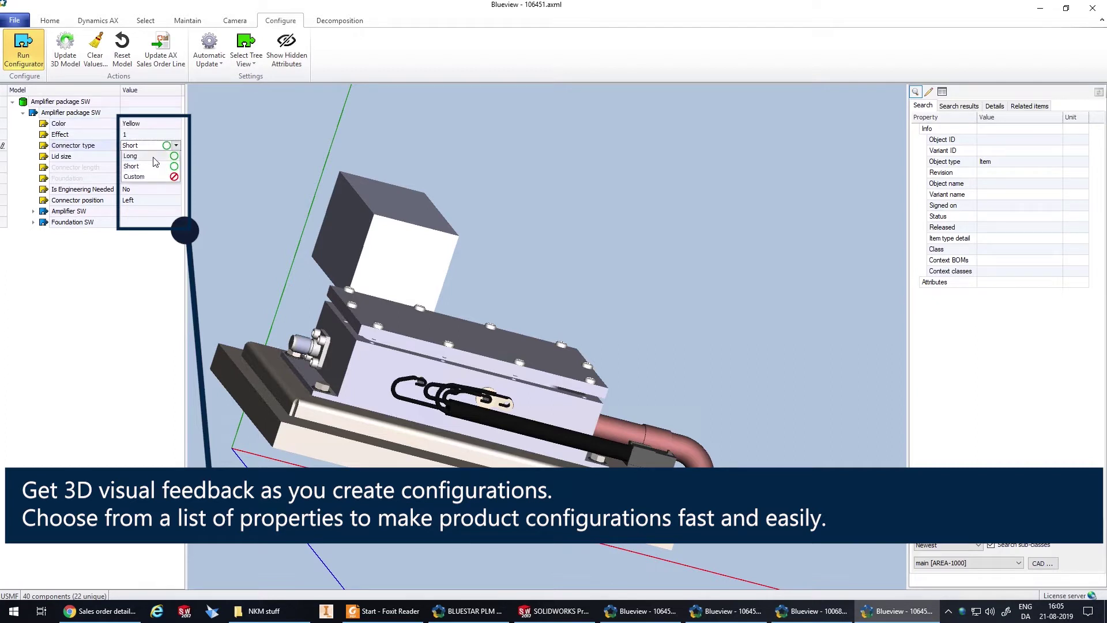
left_click(154, 157)
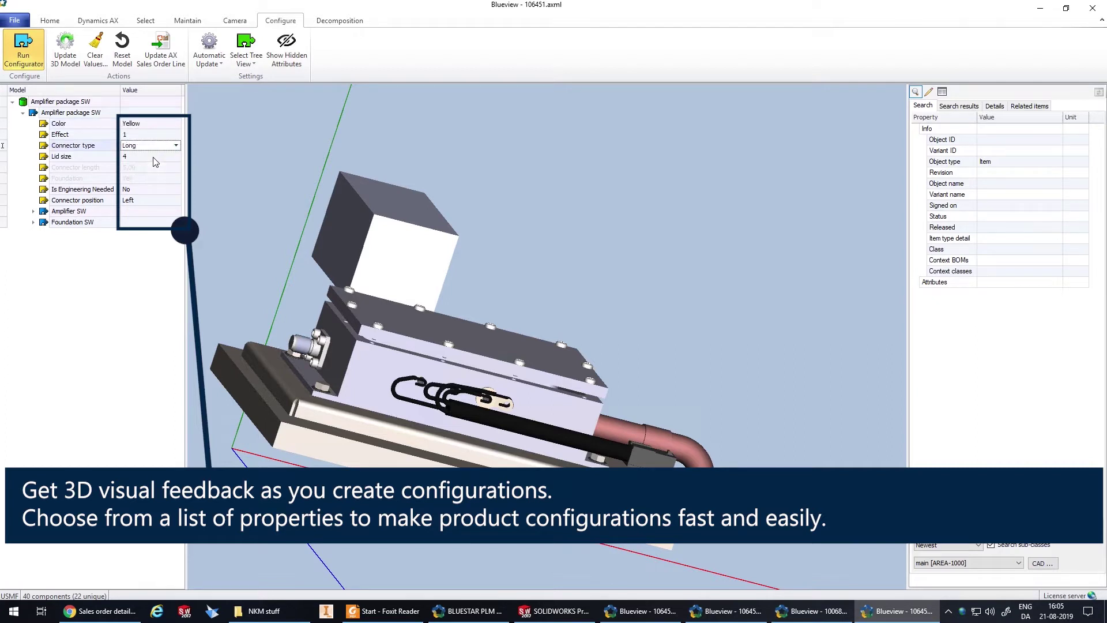
Update the 3D model and send the configuration to the sales order line
left_click(66, 52)
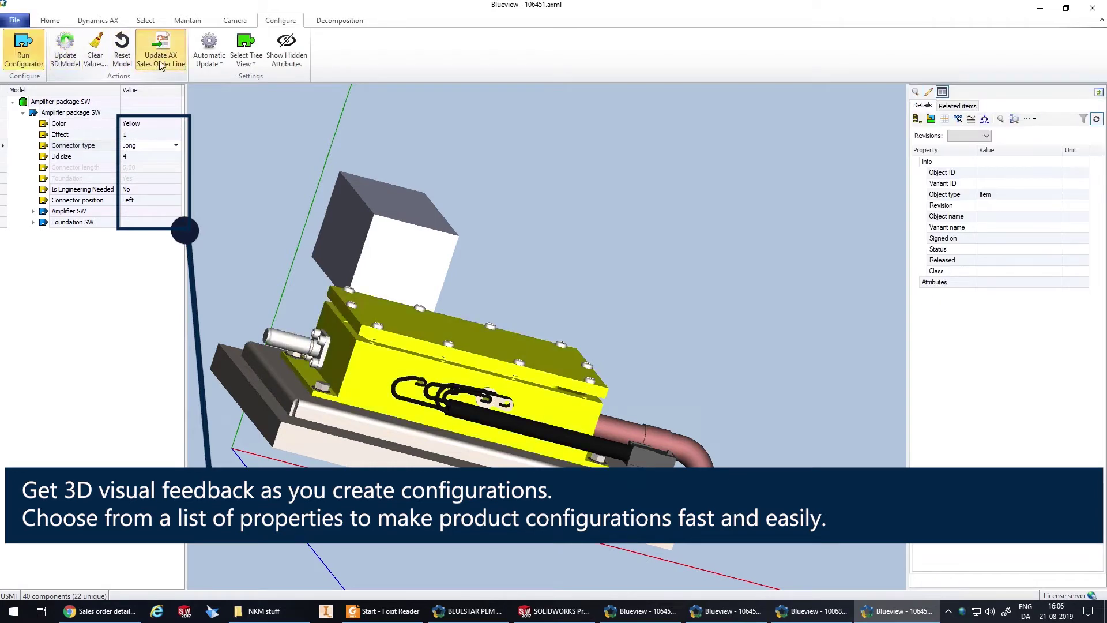
left_click(167, 62)
left_click(644, 341)
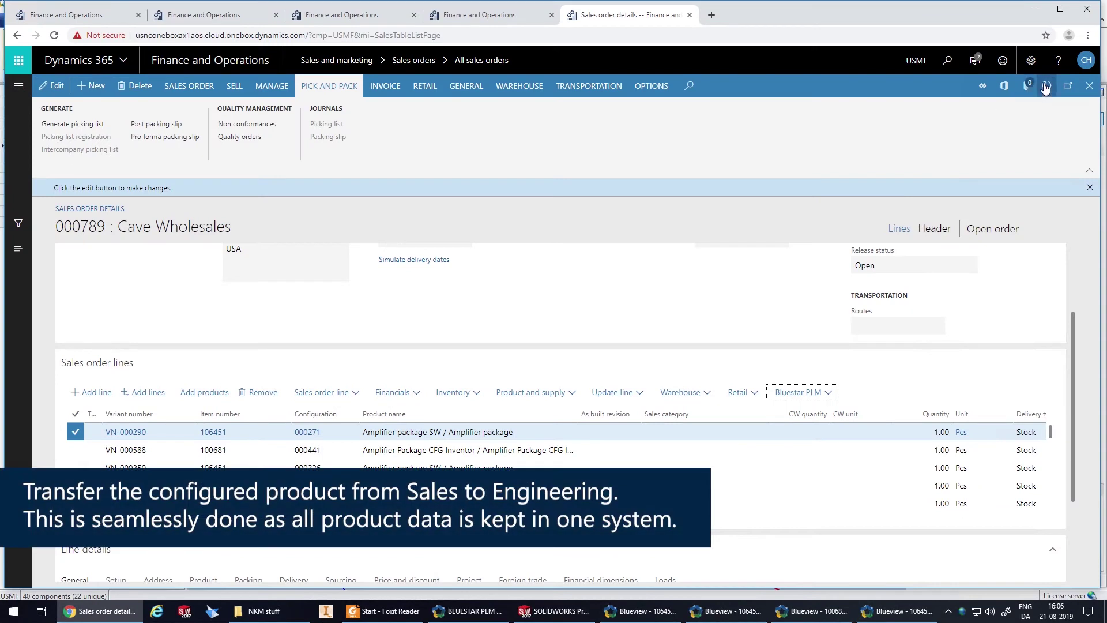
Transfer the yellow long-connector configuration to Bluestar PLM and view engineering object 106452
left_click(1045, 85)
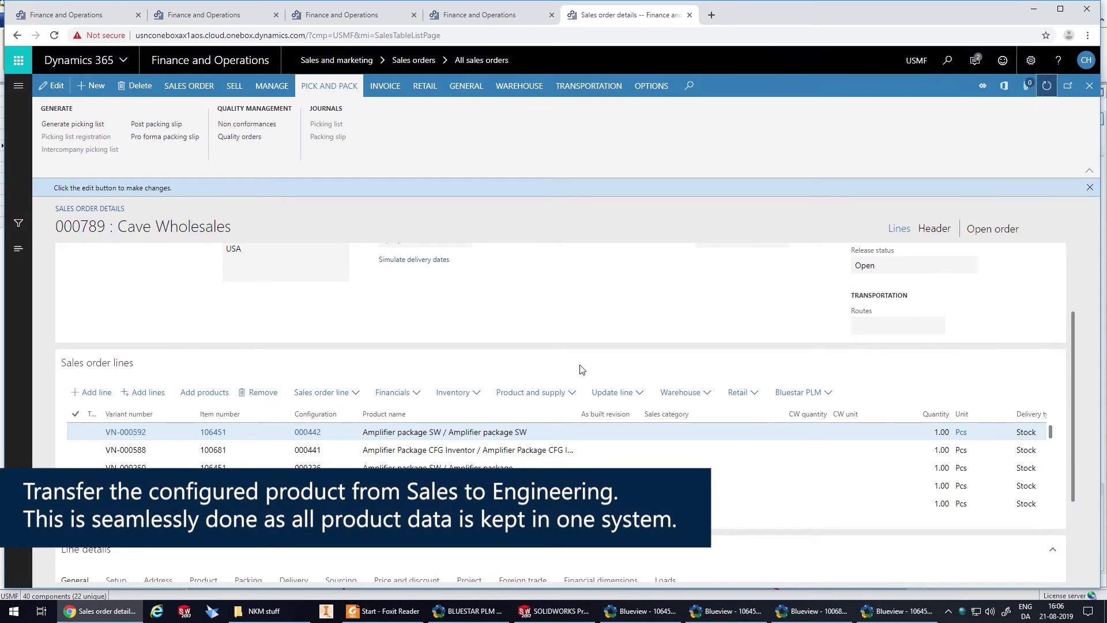
left_click(802, 392)
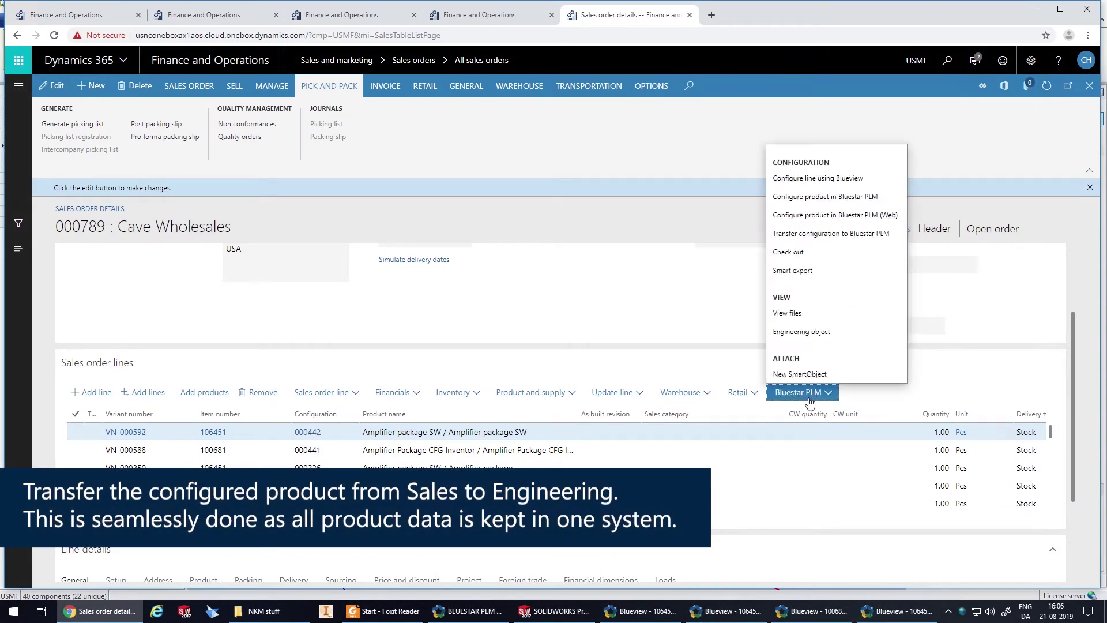
left_click(831, 235)
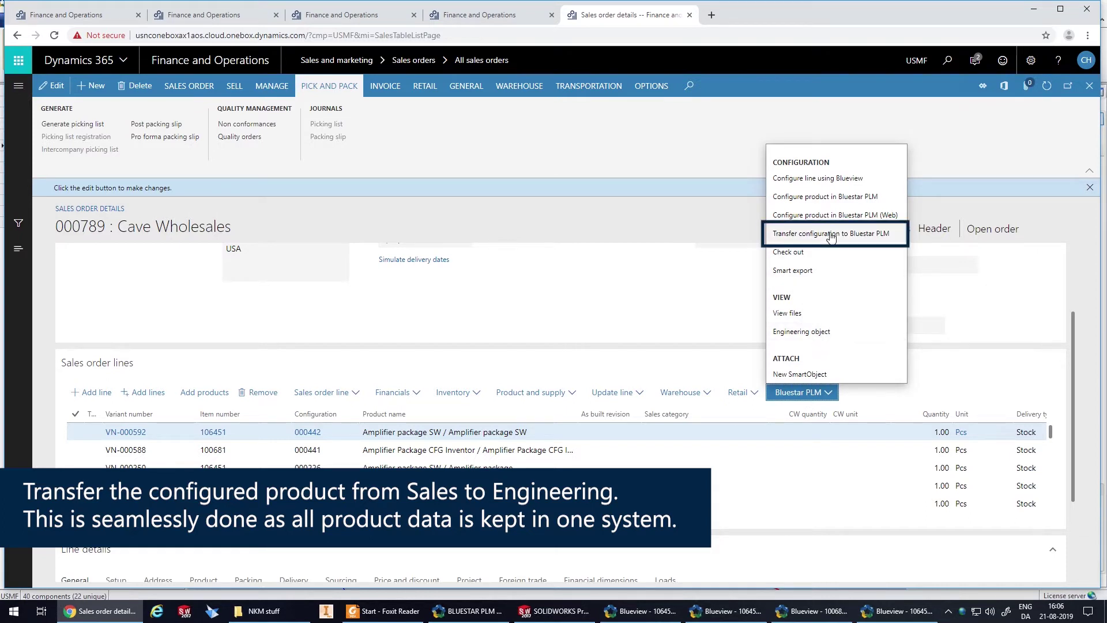
left_click(829, 235)
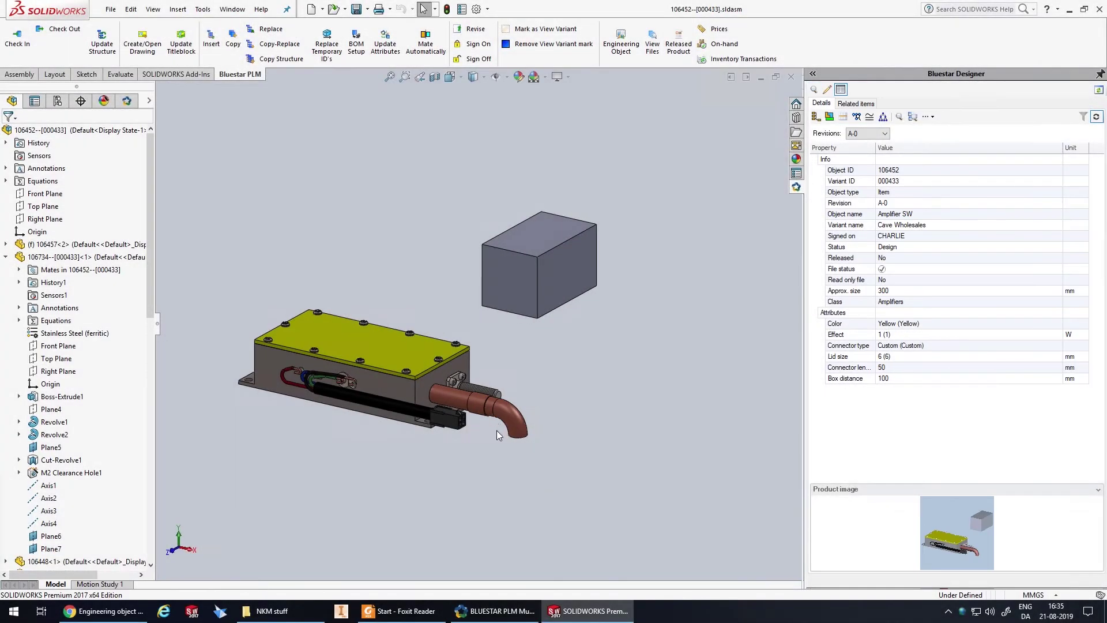
mouse_move(497, 430)
left_mouse_down()
mouse_move(463, 416)
mouse_move(471, 431)
left_mouse_up()
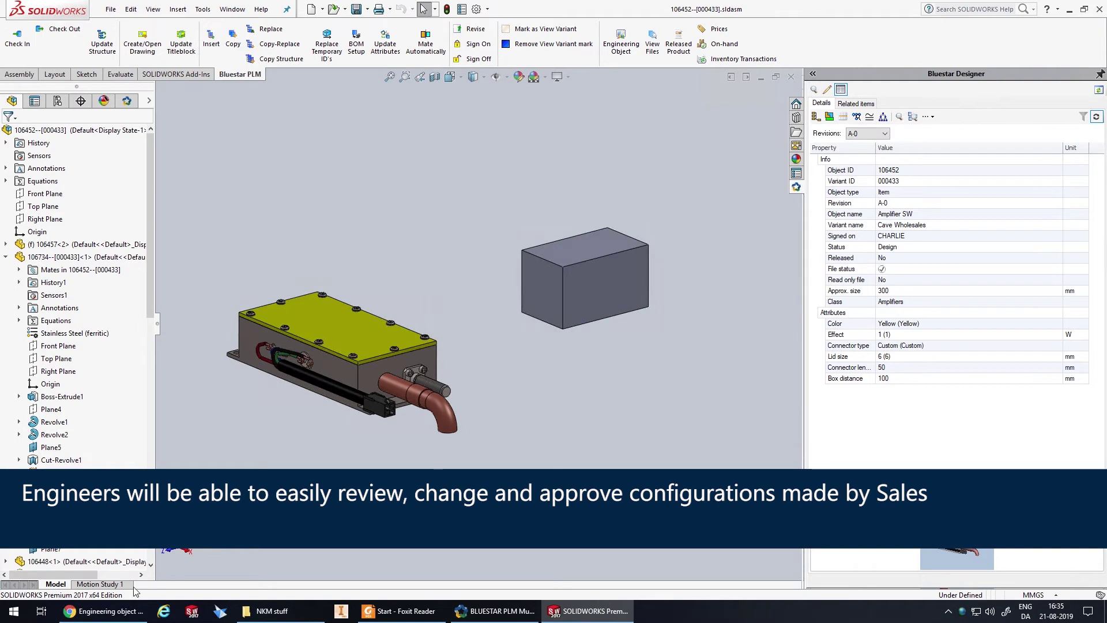
left_click(102, 610)
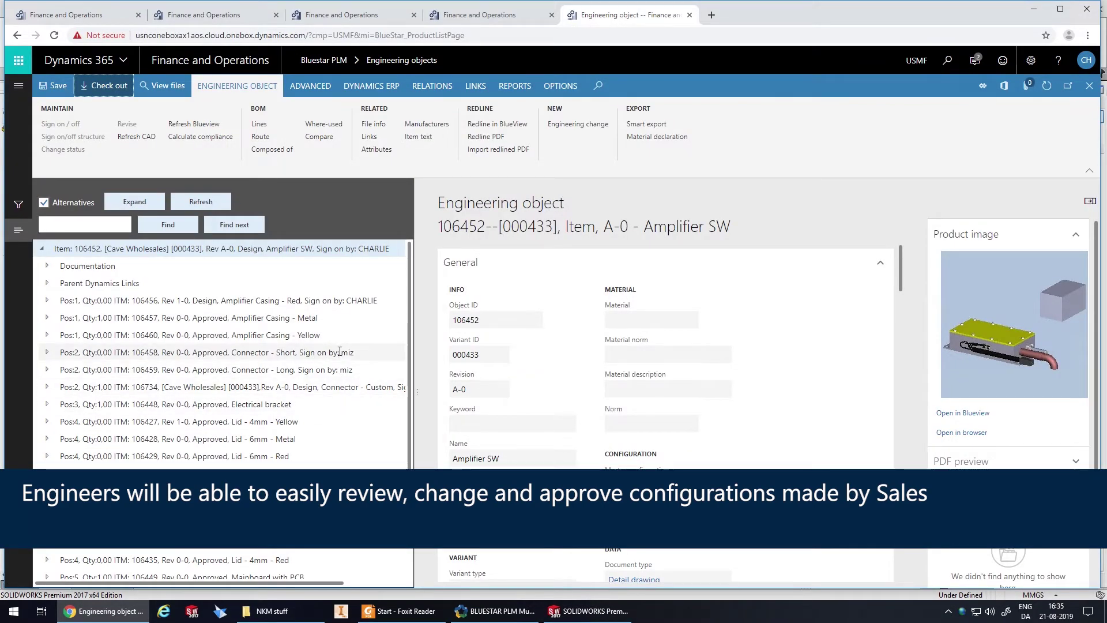
Set the Length attribute of Connector - Custom (106734) to 50 and save it
left_click(353, 389)
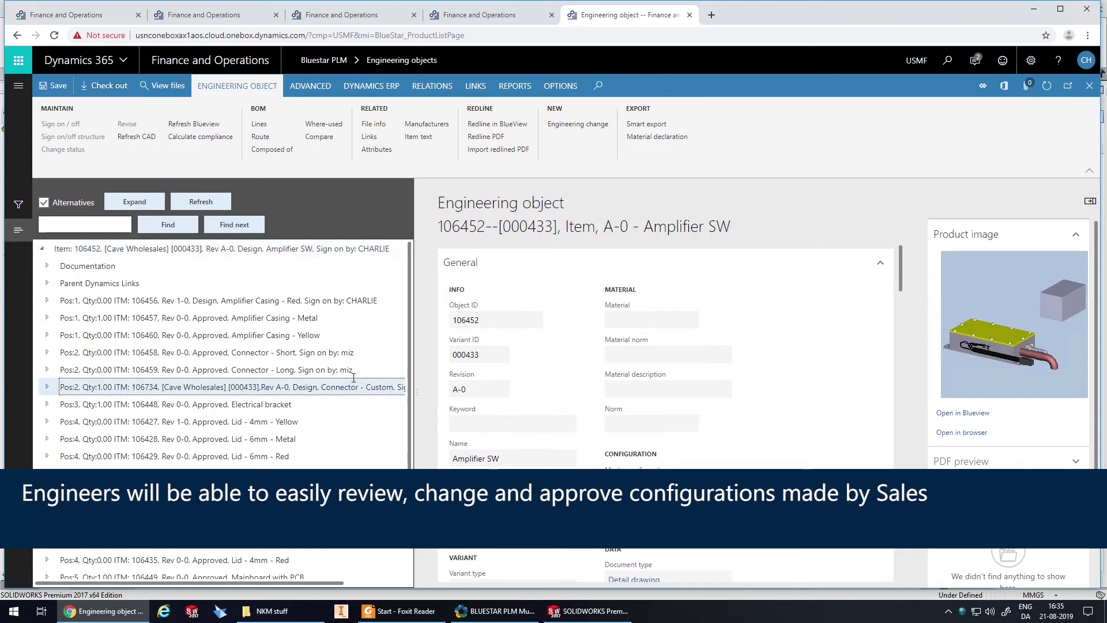
left_click(385, 153)
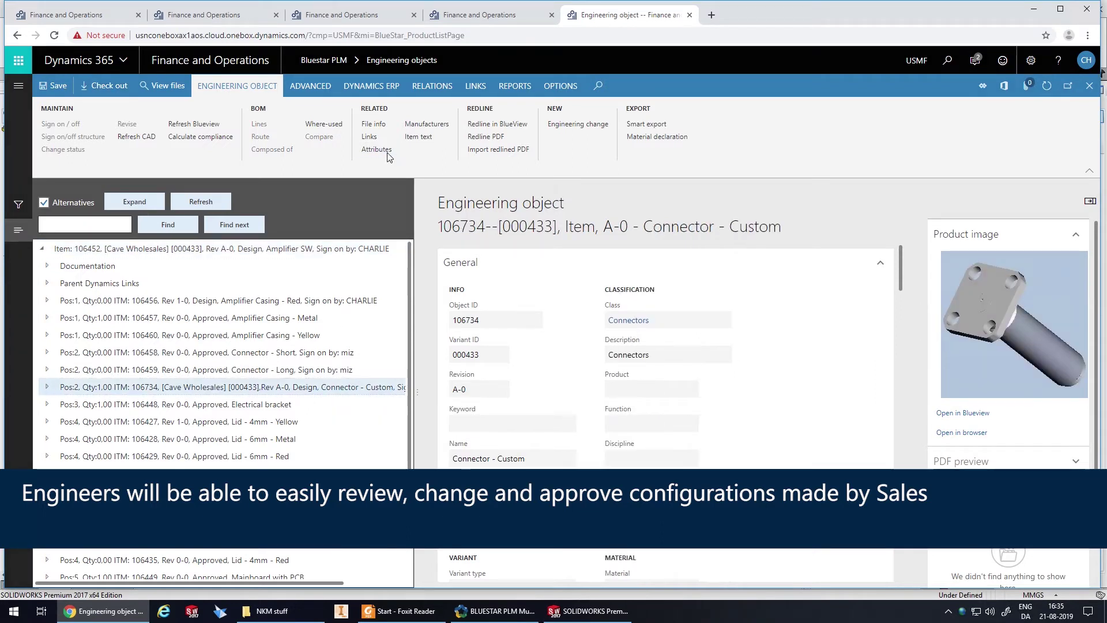
left_click(197, 285)
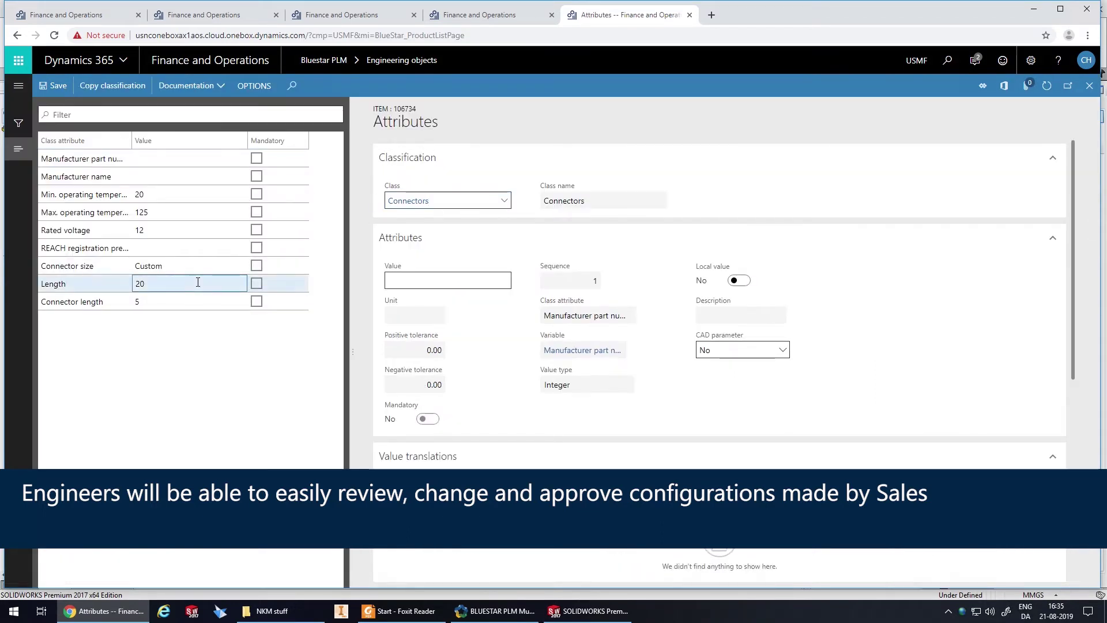
left_click(435, 277)
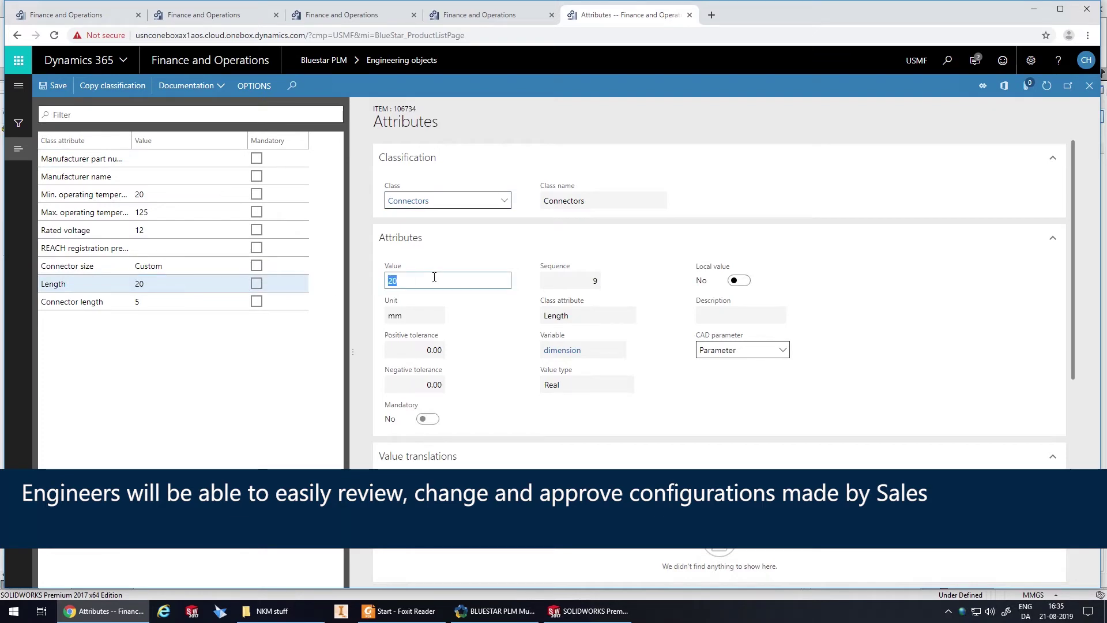
type("50")
left_click(58, 87)
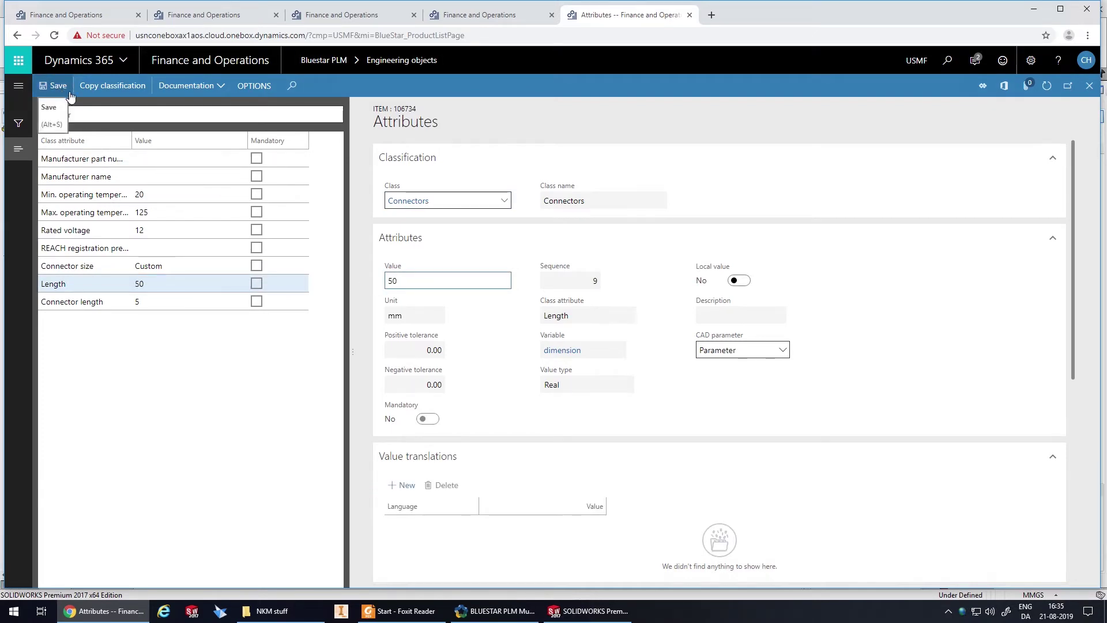
left_click(1088, 86)
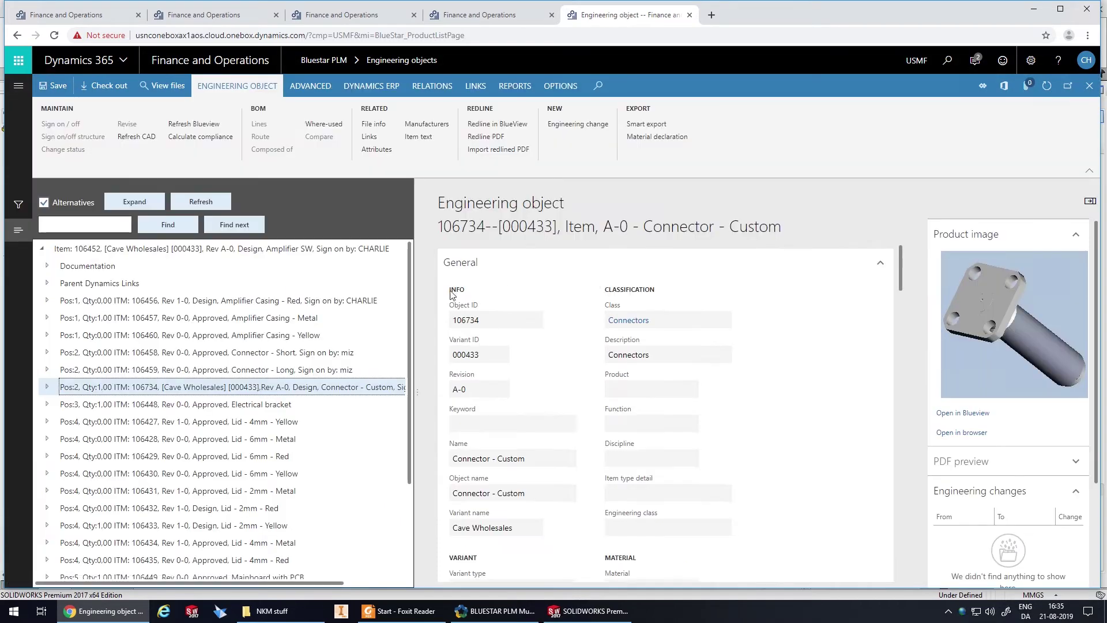
Compare the lid options, make Lid - 6mm - Red the alternative, and refresh CAD
left_click(318, 421)
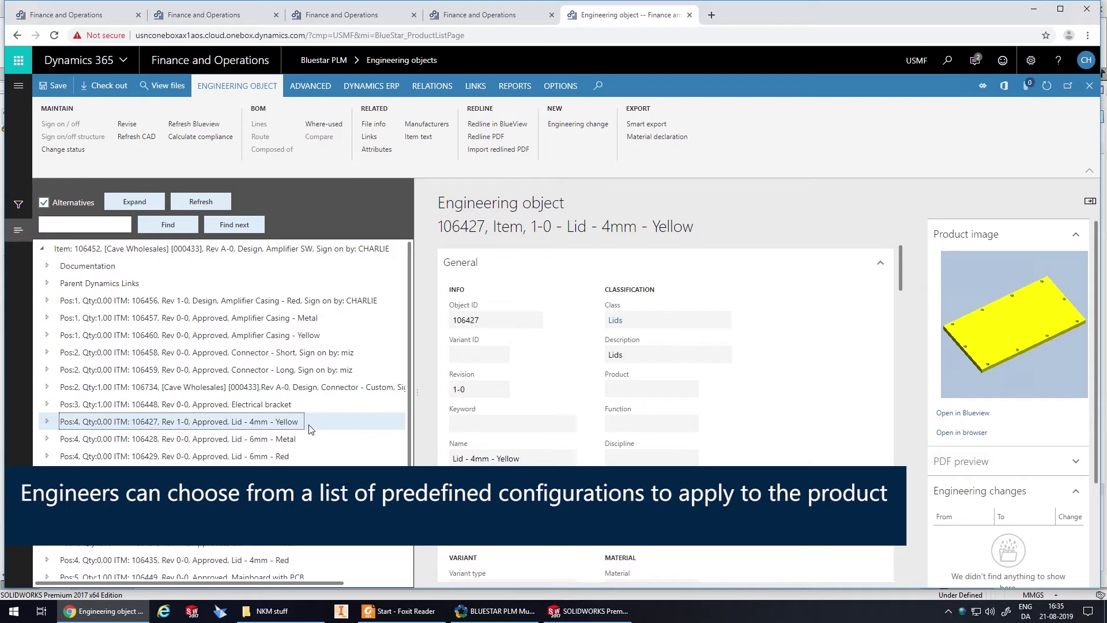
left_click(301, 440)
left_click(291, 456)
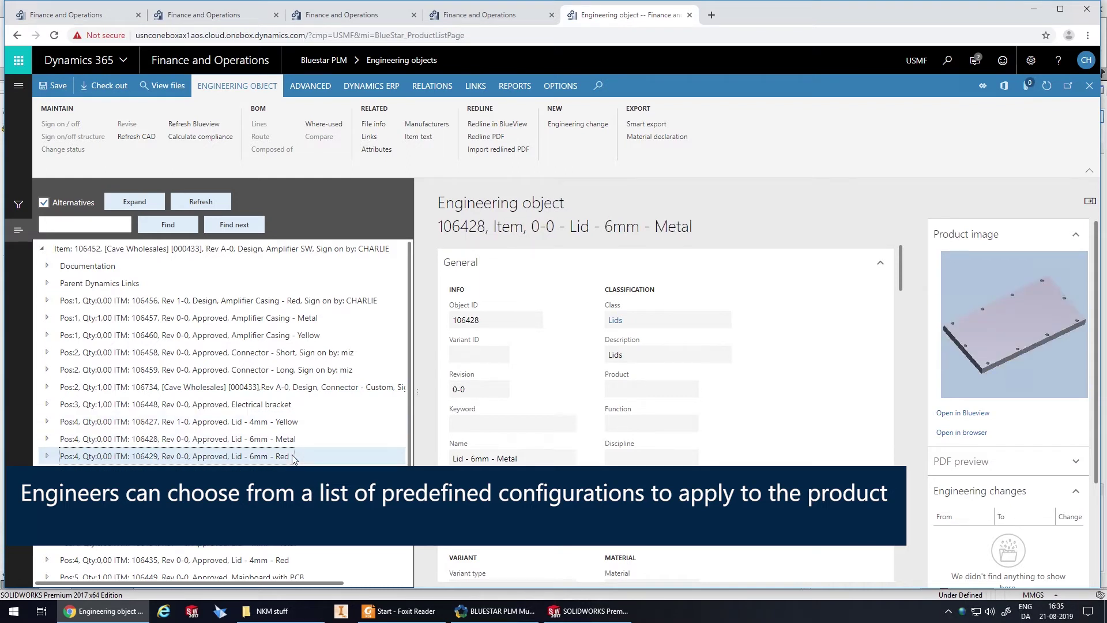
right_click(275, 456)
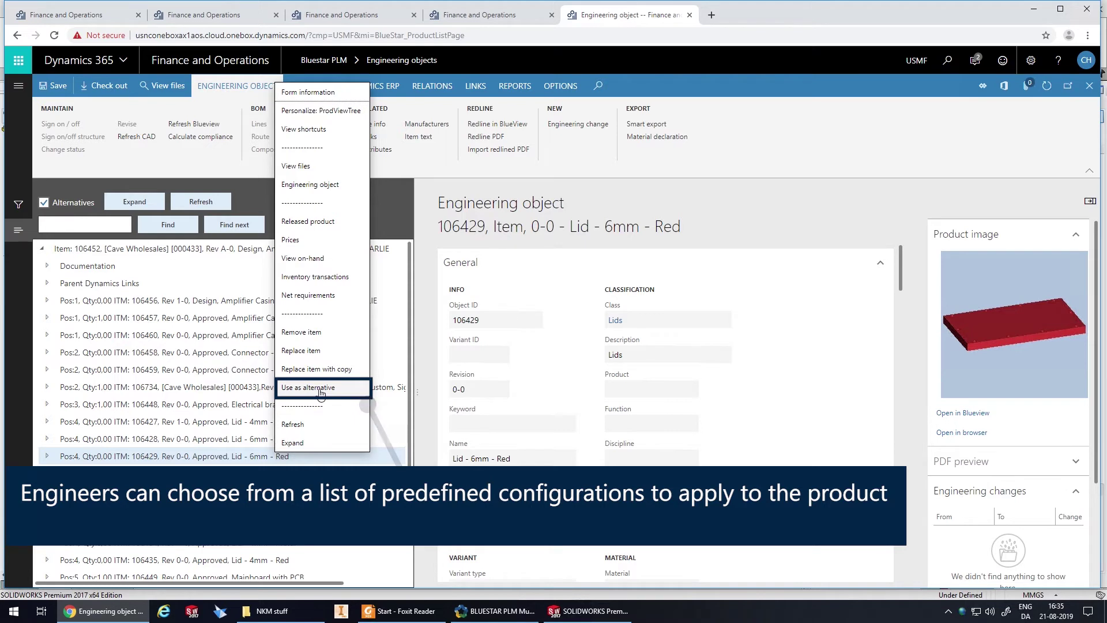
left_click(319, 389)
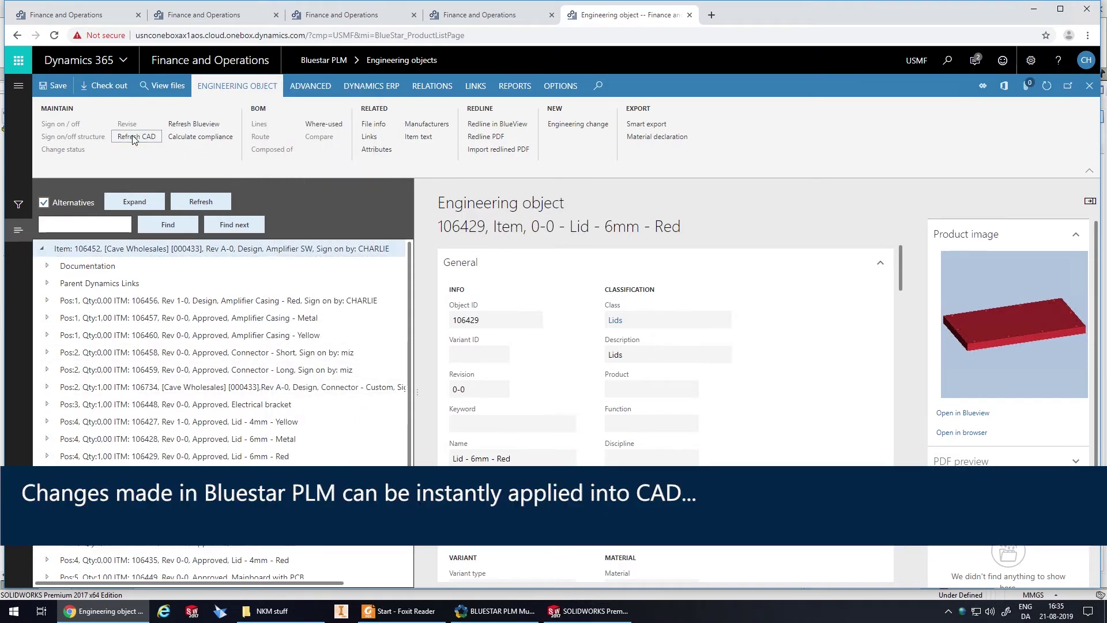
left_click(137, 137)
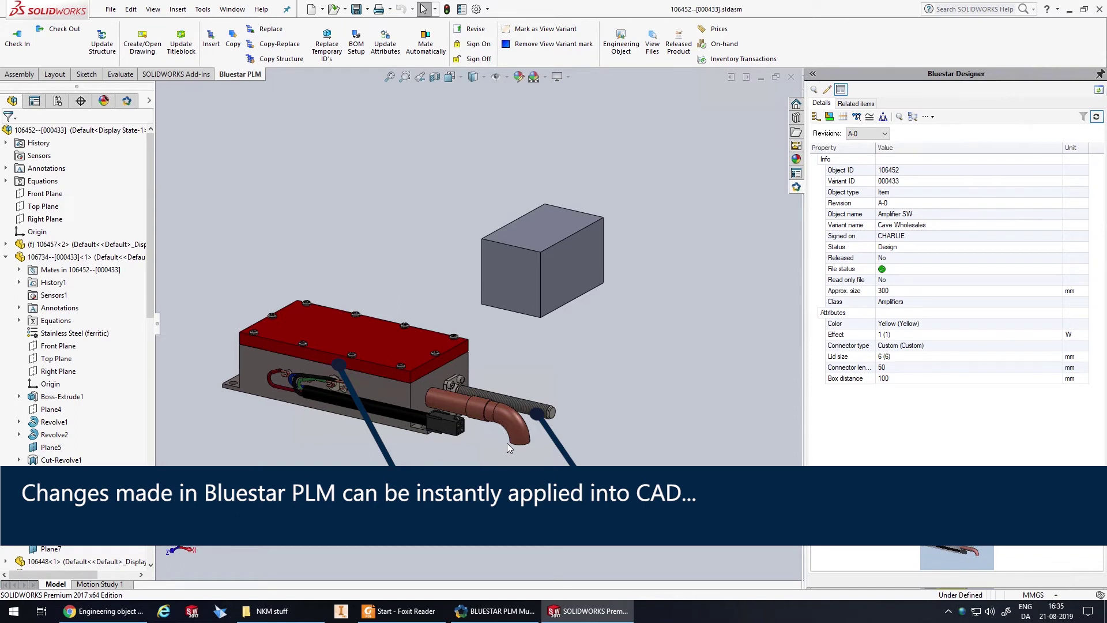
Orbit the SolidWorks assembly to inspect the red lid and longer connector
mouse_move(507, 443)
left_mouse_down()
mouse_move(443, 421)
mouse_move(500, 444)
left_mouse_up()
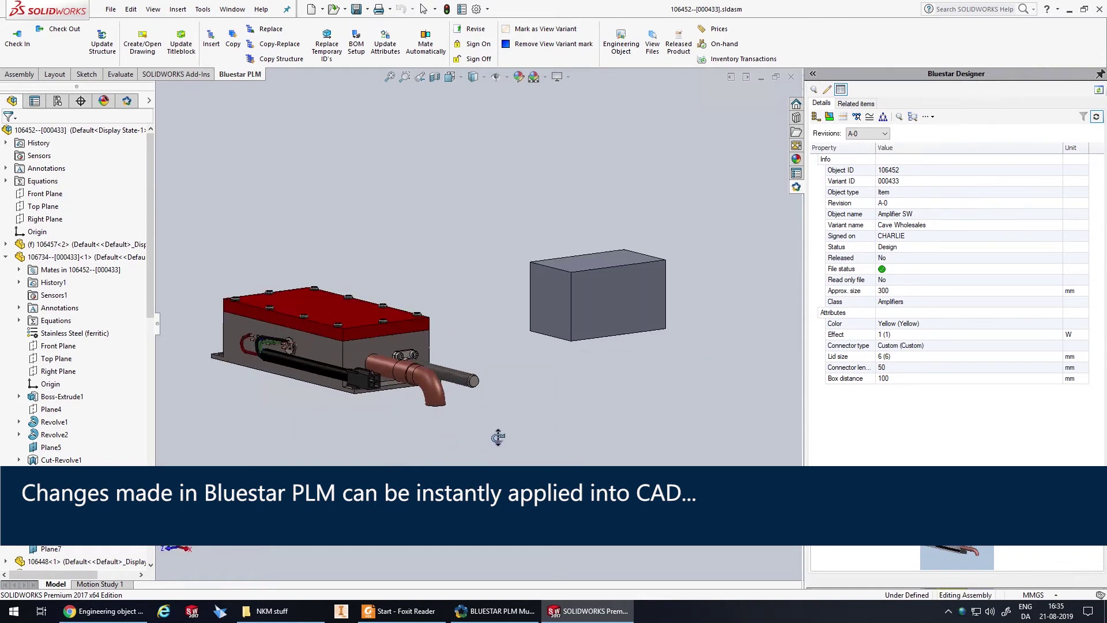
scroll(501, 446, "down", 3)
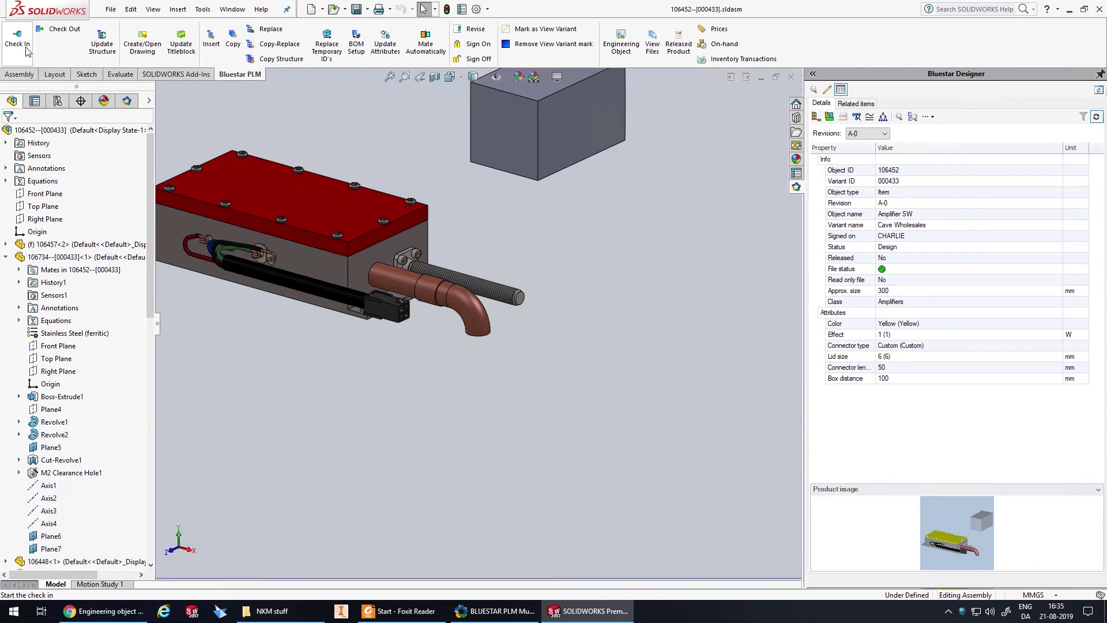
Check assembly 106452 and connector 106734 into Bluestar PLM and close the Infolog
left_click(17, 39)
left_click(643, 337)
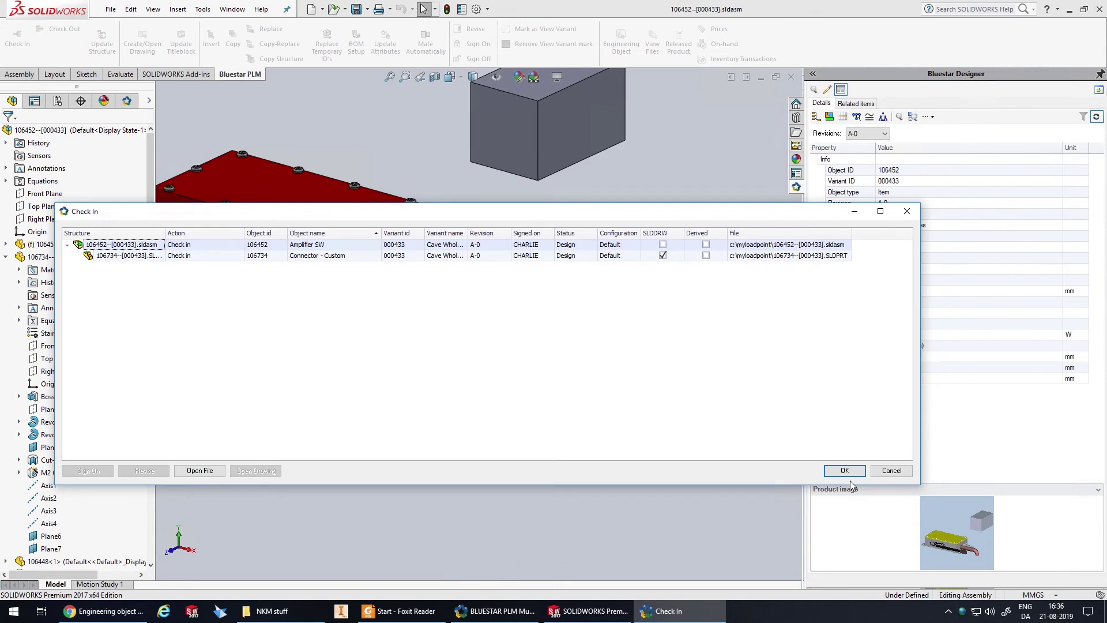
left_click(847, 472)
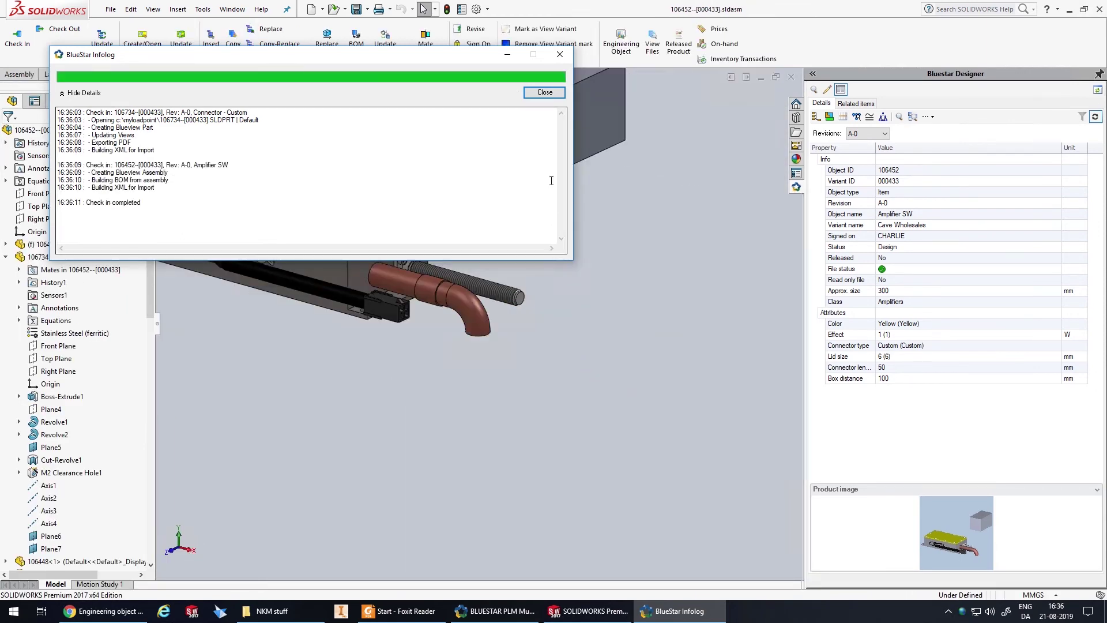
left_click(547, 93)
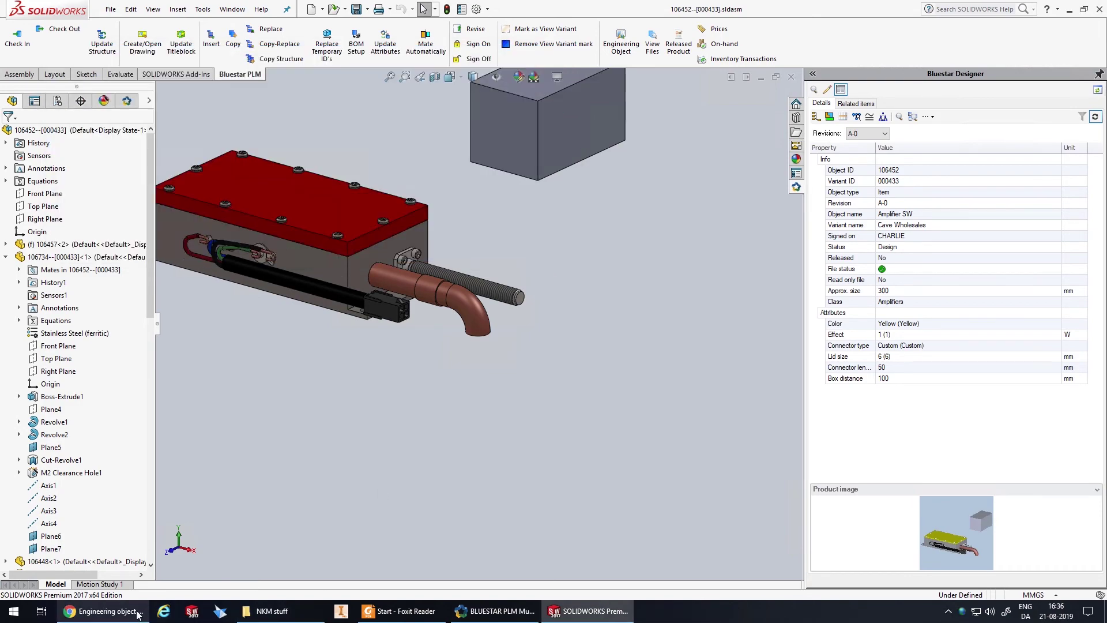
left_click(111, 612)
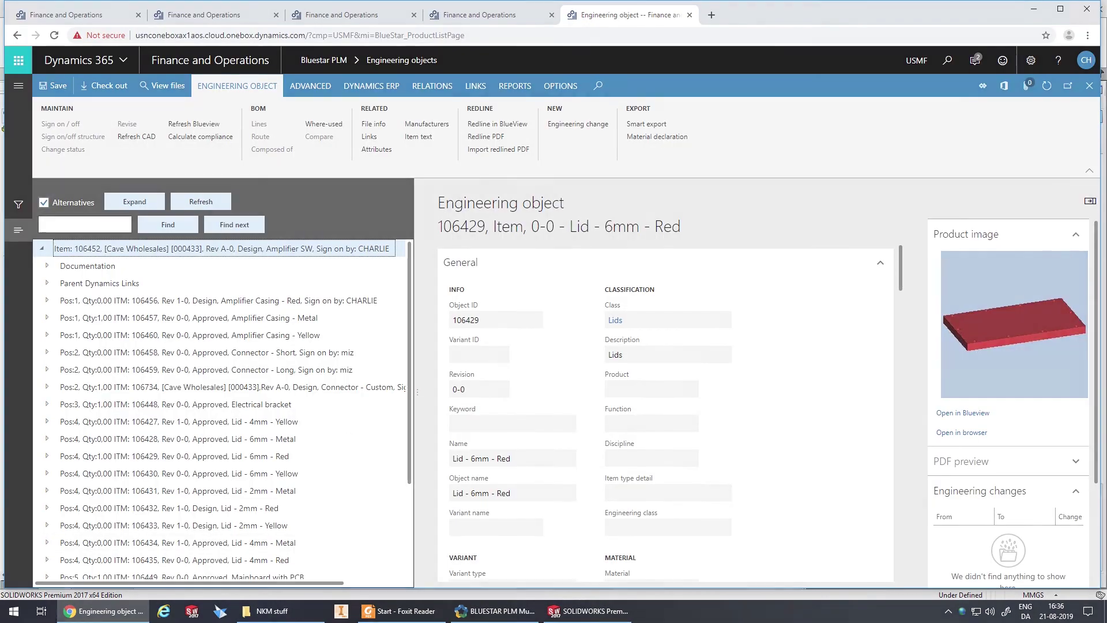